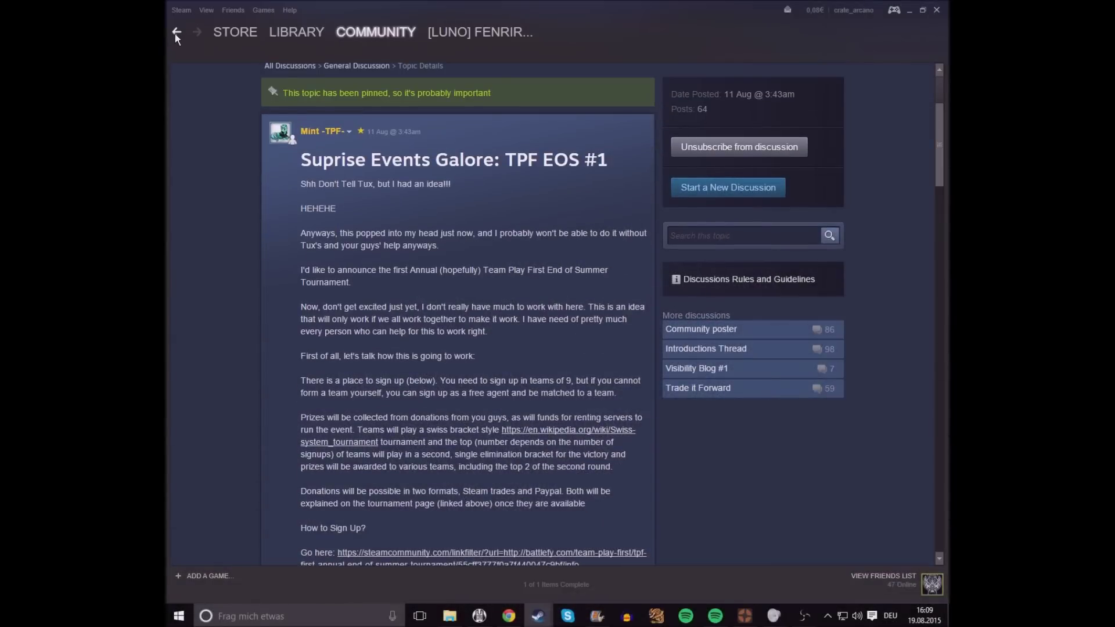
Step: Go back from the tournament discussion to the Team Play First -TPF- group Overview page
left_click(176, 33)
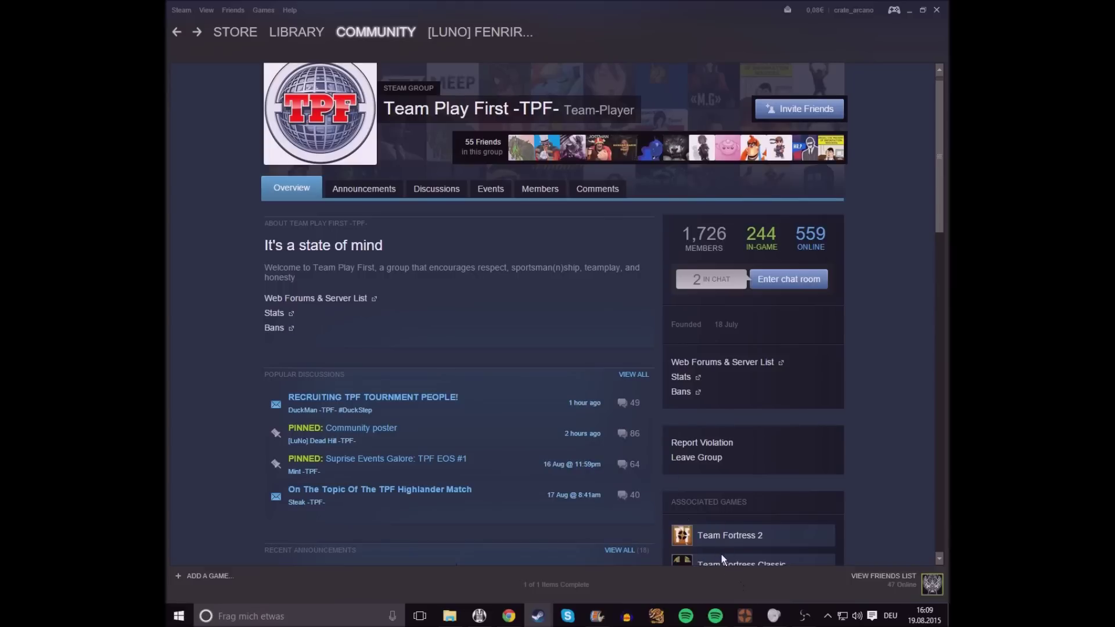
mouse_move(616, 463)
mouse_move(582, 432)
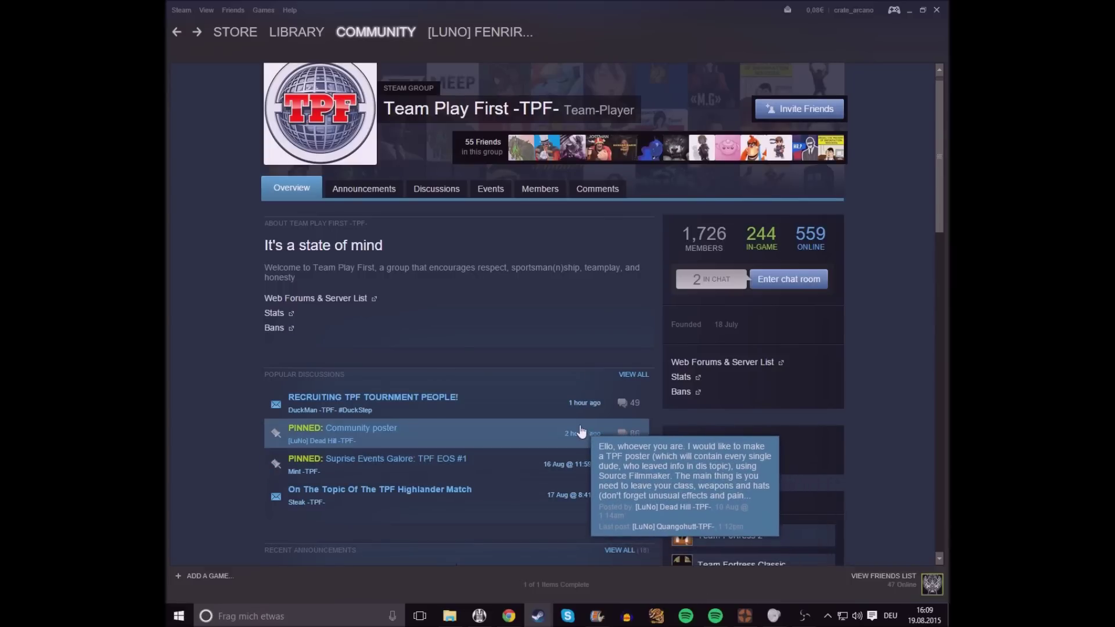
scroll(503, 343, "up", 1)
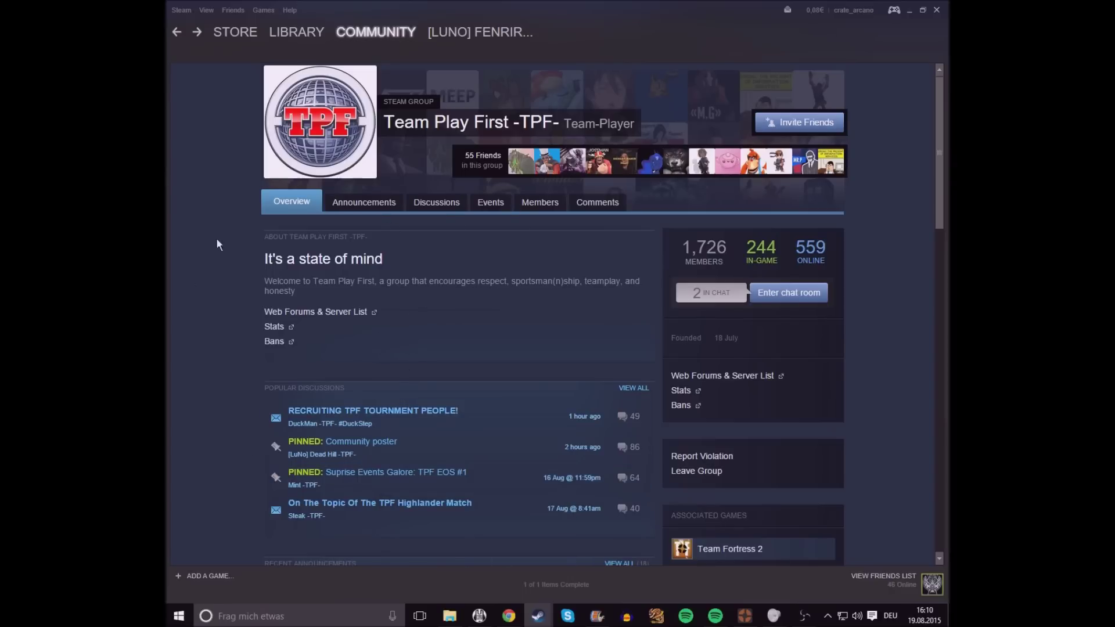
Step: Open the pinned Suprise Events Galore: TPF EOS #1 thread and follow its How to Sign Up? Battlefy link
left_click_drag(232, 479, 465, 505)
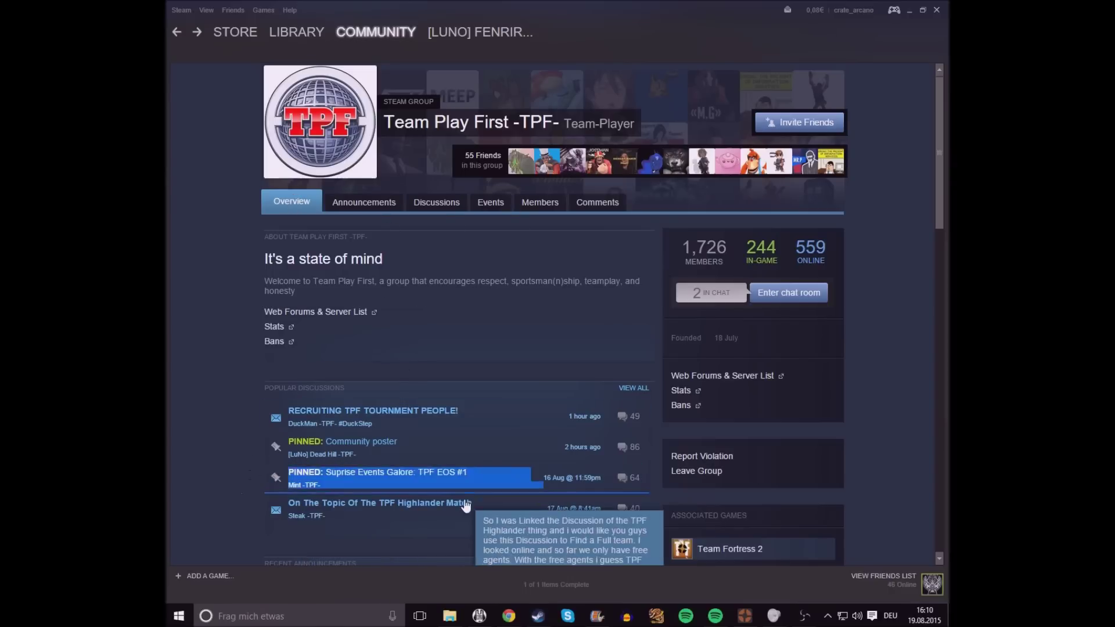
left_click(422, 208)
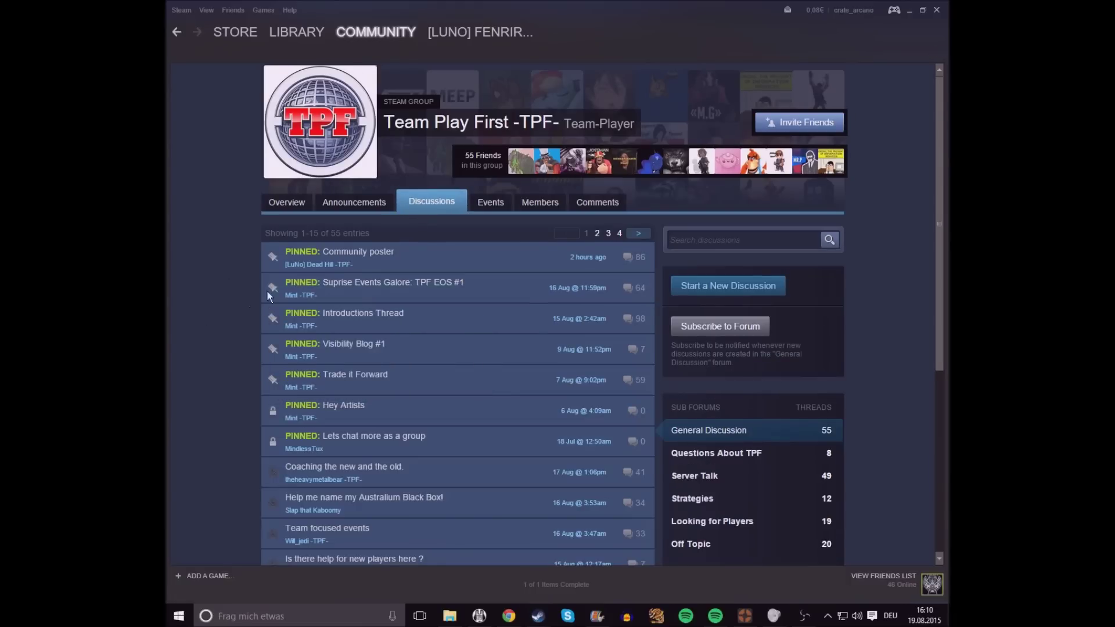
mouse_move(353, 312)
mouse_move(349, 294)
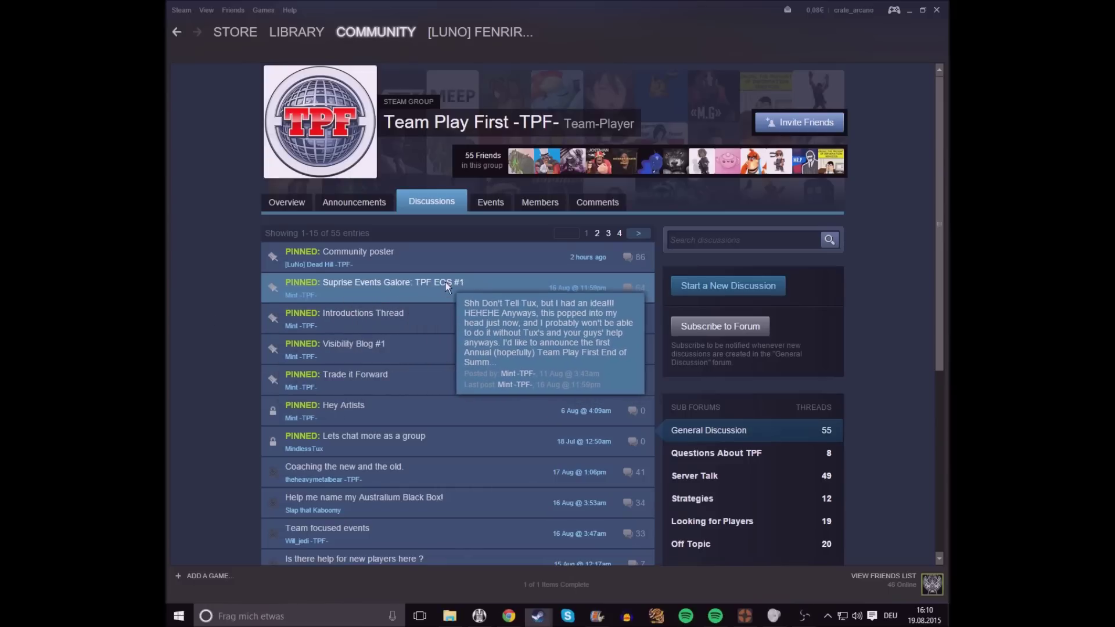
mouse_move(433, 329)
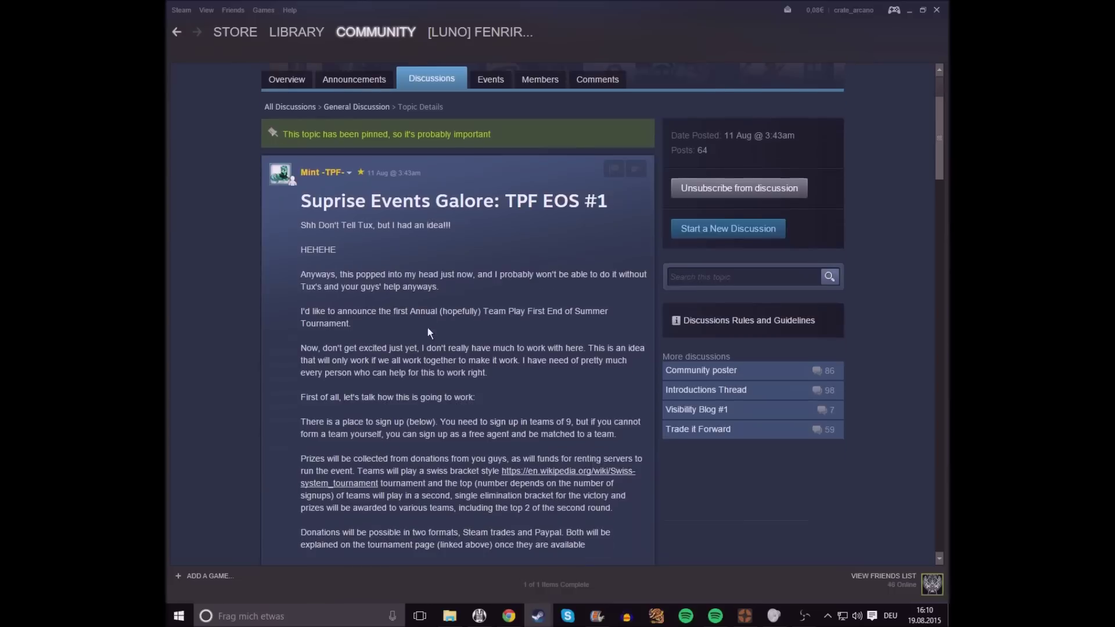
left_click_drag(382, 331, 344, 386)
scroll(344, 386, "down", 2)
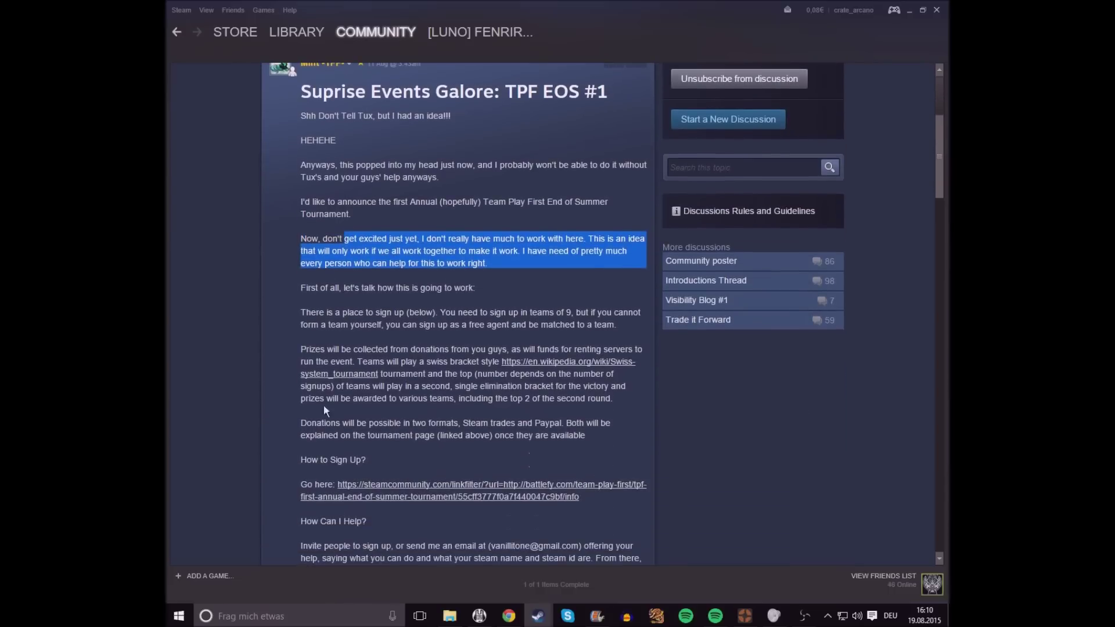
left_click_drag(297, 460, 626, 503)
left_click(590, 489)
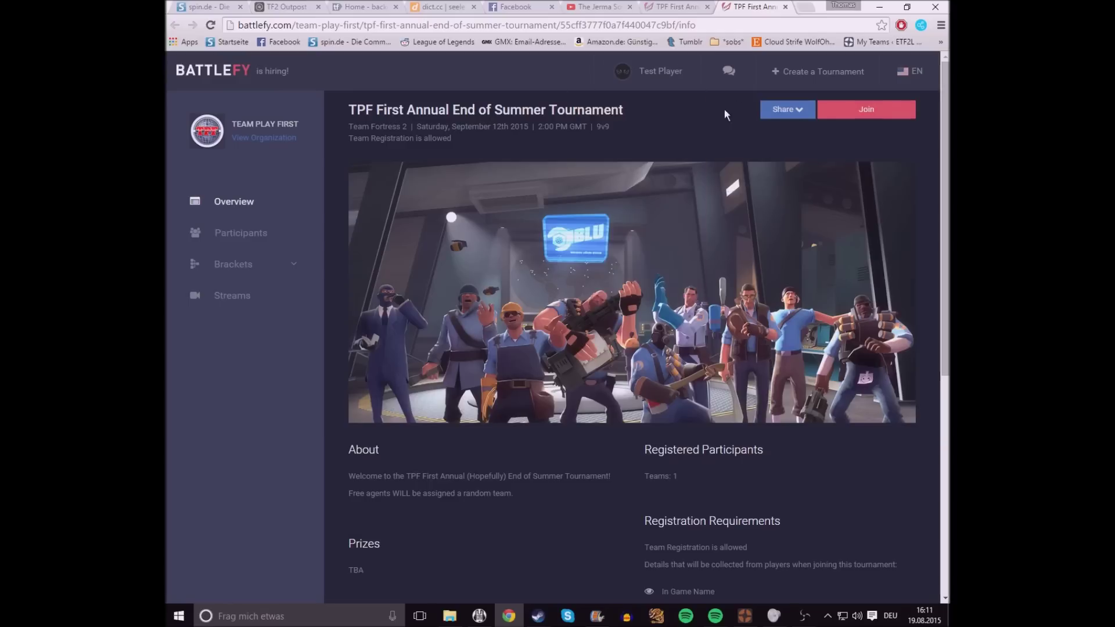
Step: Start joining the TPF First Annual End of Summer Tournament from its Battlefy overview
mouse_move(664, 120)
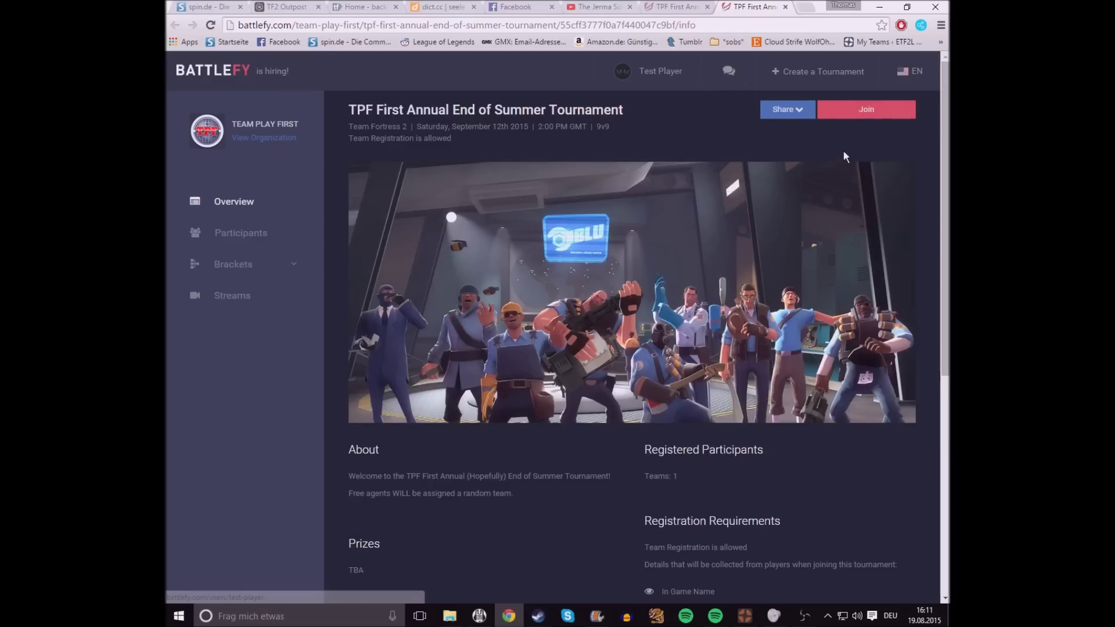
left_click(864, 118)
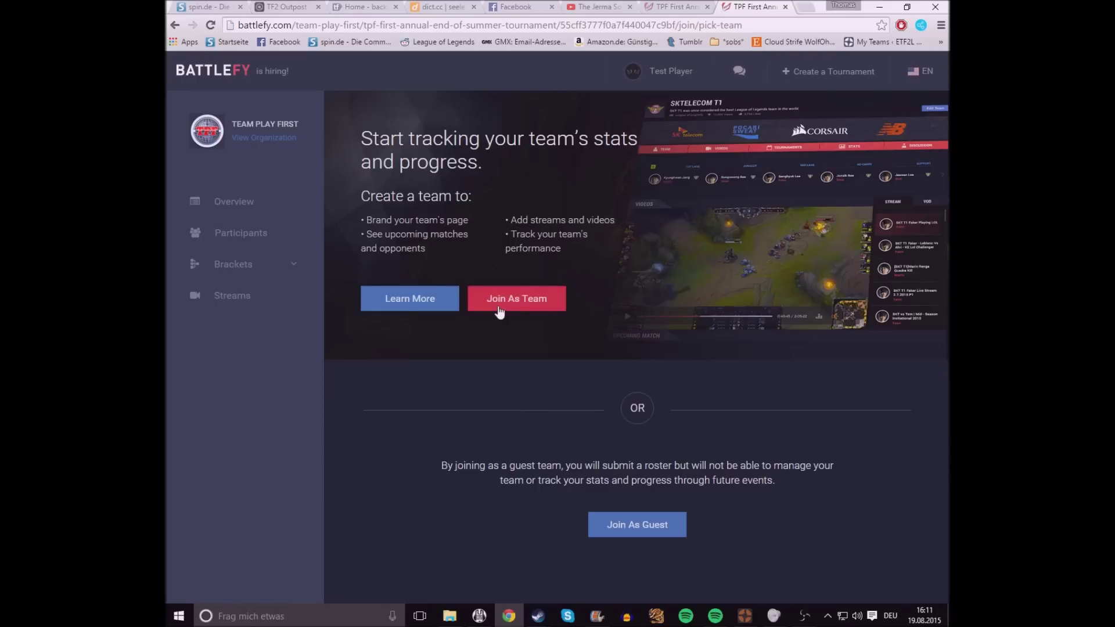
Step: Choose Join As Team and expand the Team Branding (Optional) fields
left_click(519, 305)
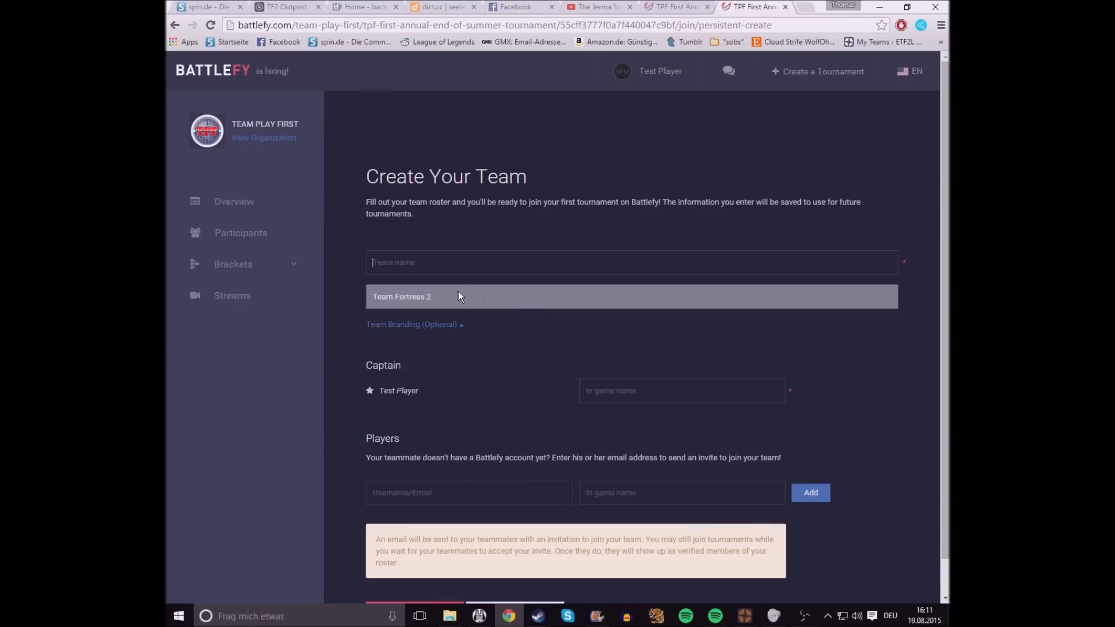
left_click(447, 327)
scroll(447, 458, "down", 3)
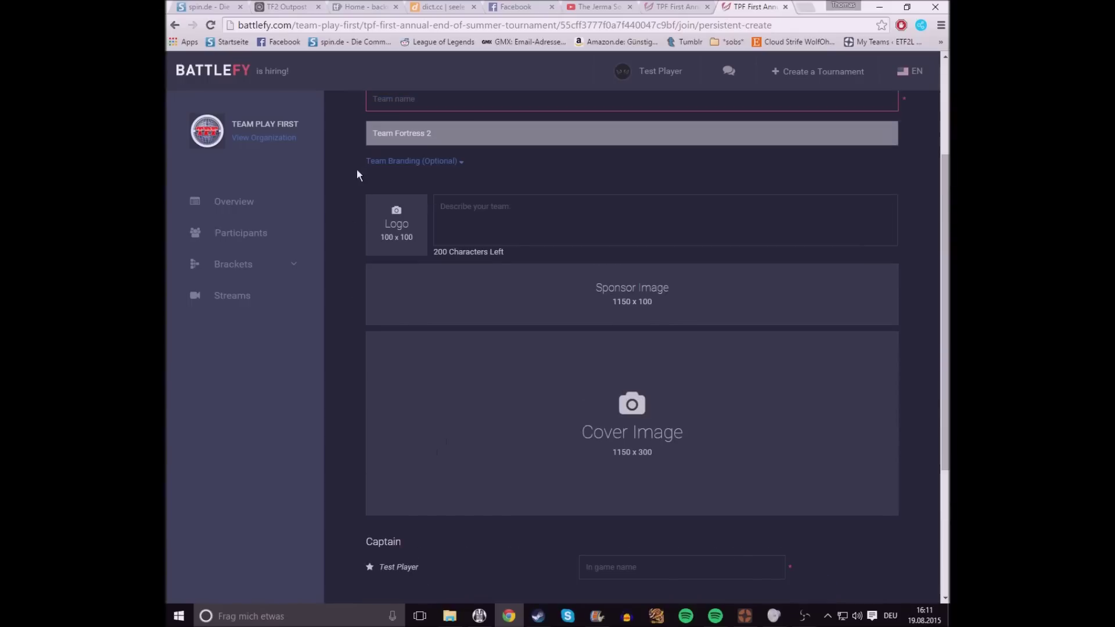
left_click_drag(356, 169, 912, 529)
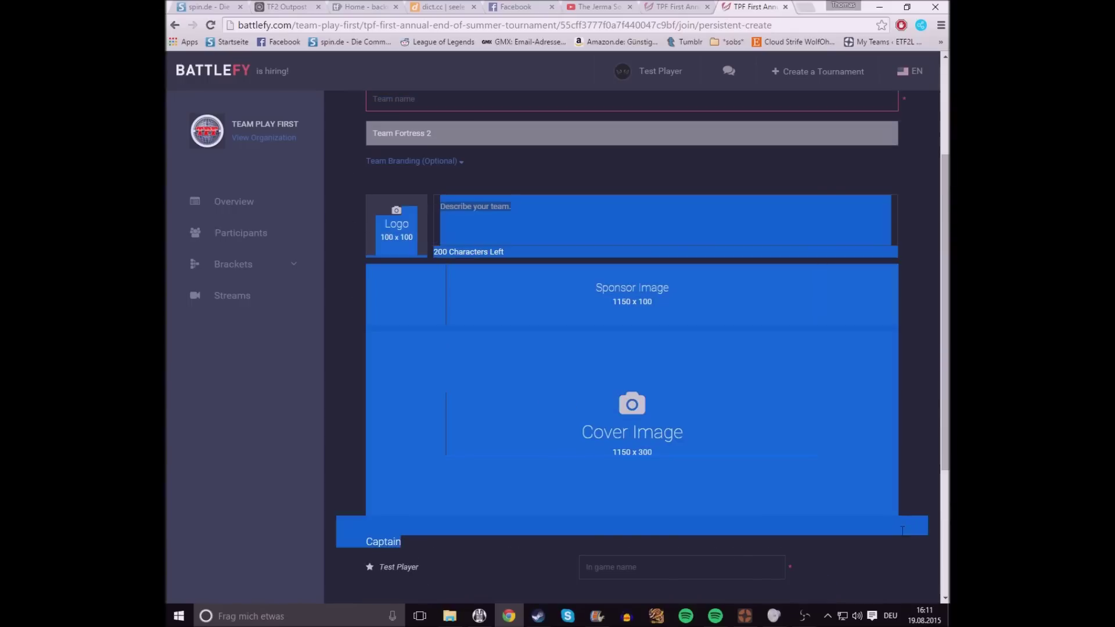
left_click(902, 531)
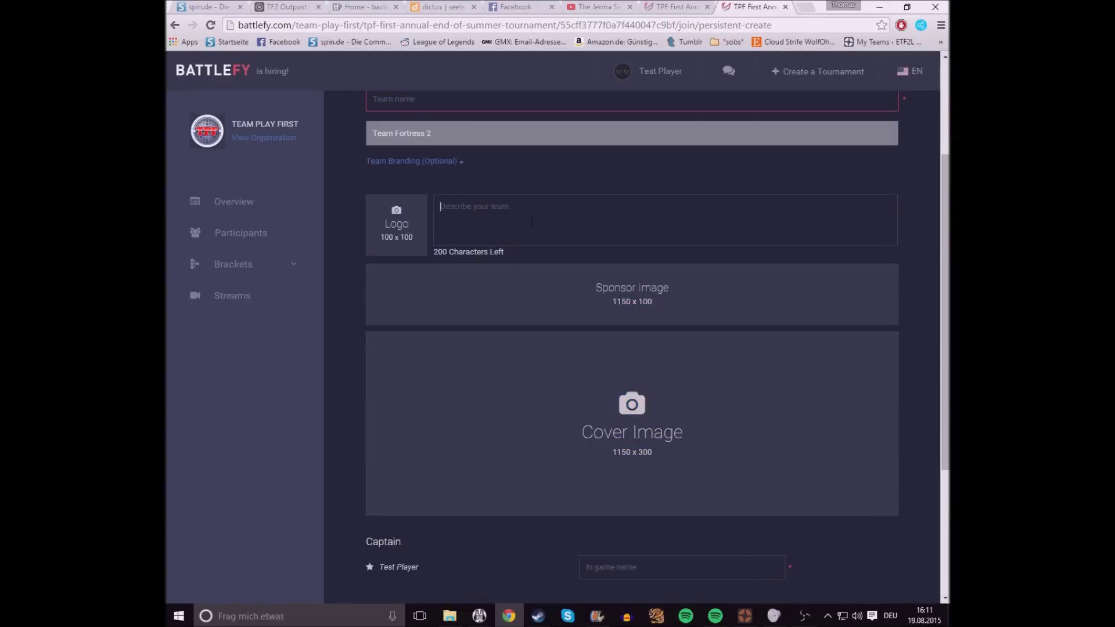
Step: Scroll down to the Captain section and select the captain's account name
scroll(473, 216, "down", 3)
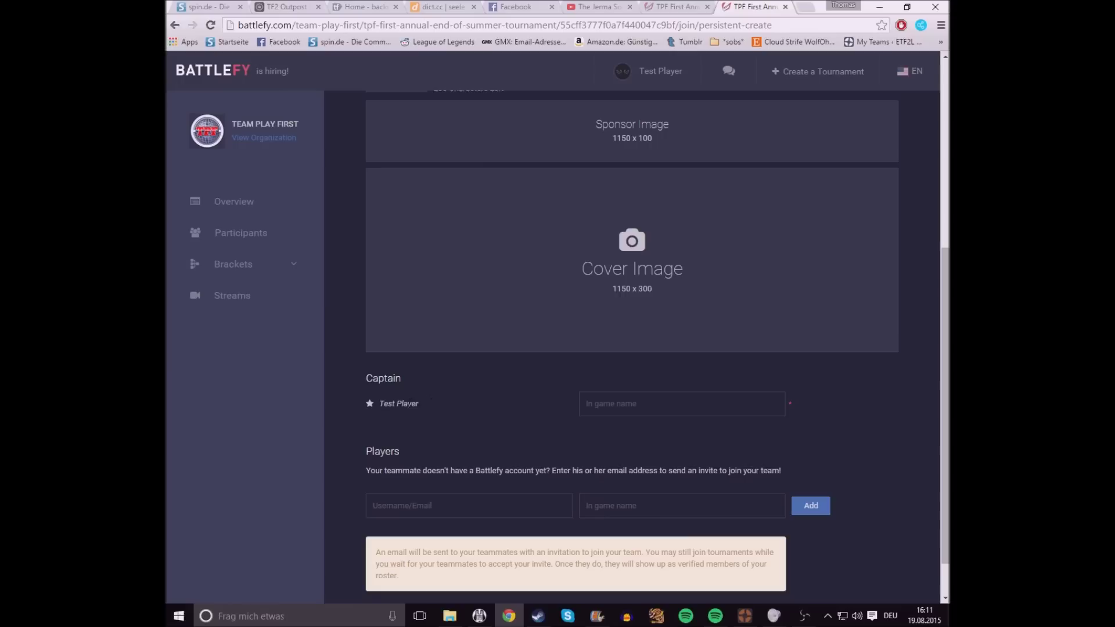
scroll(408, 410, "up", 5)
scroll(408, 411, "down", 2)
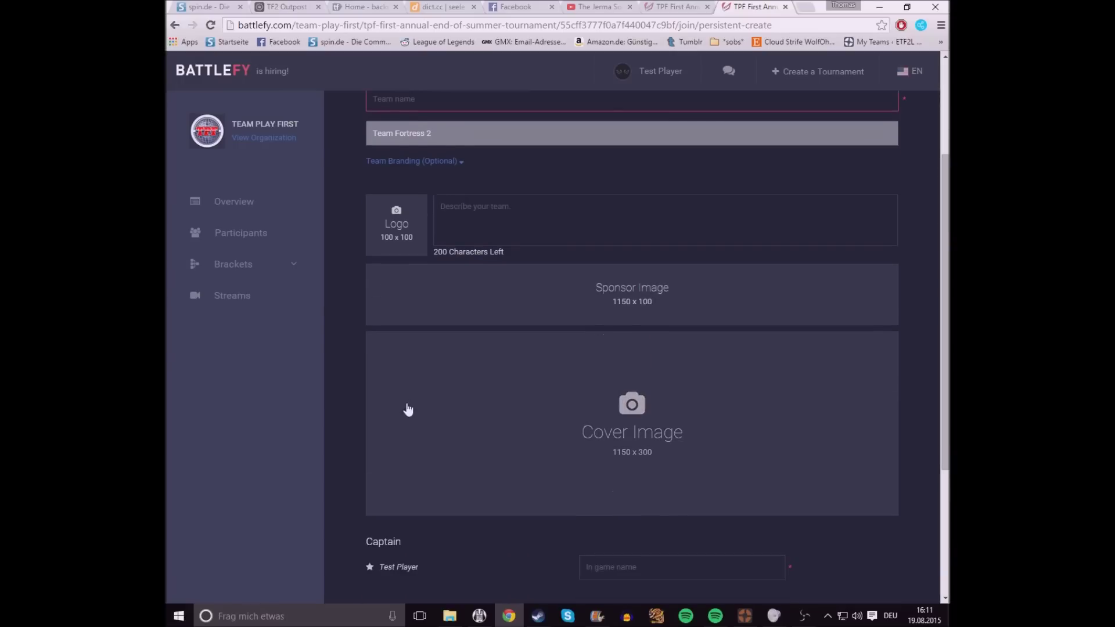
scroll(410, 378, "down", 4)
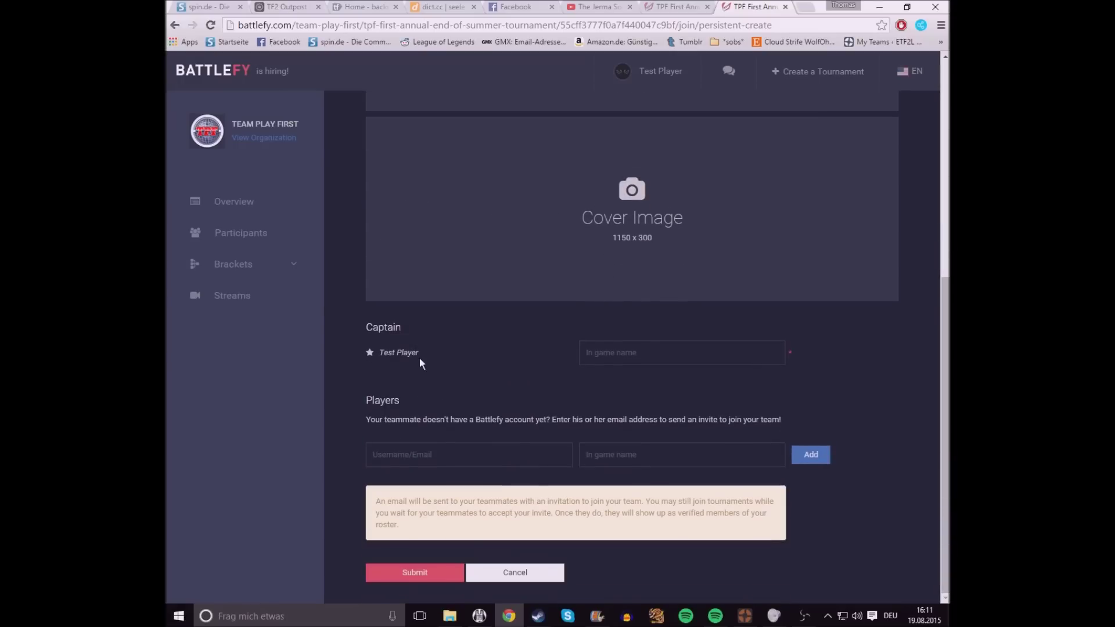
left_click_drag(409, 353, 356, 358)
left_click_drag(473, 356, 329, 347)
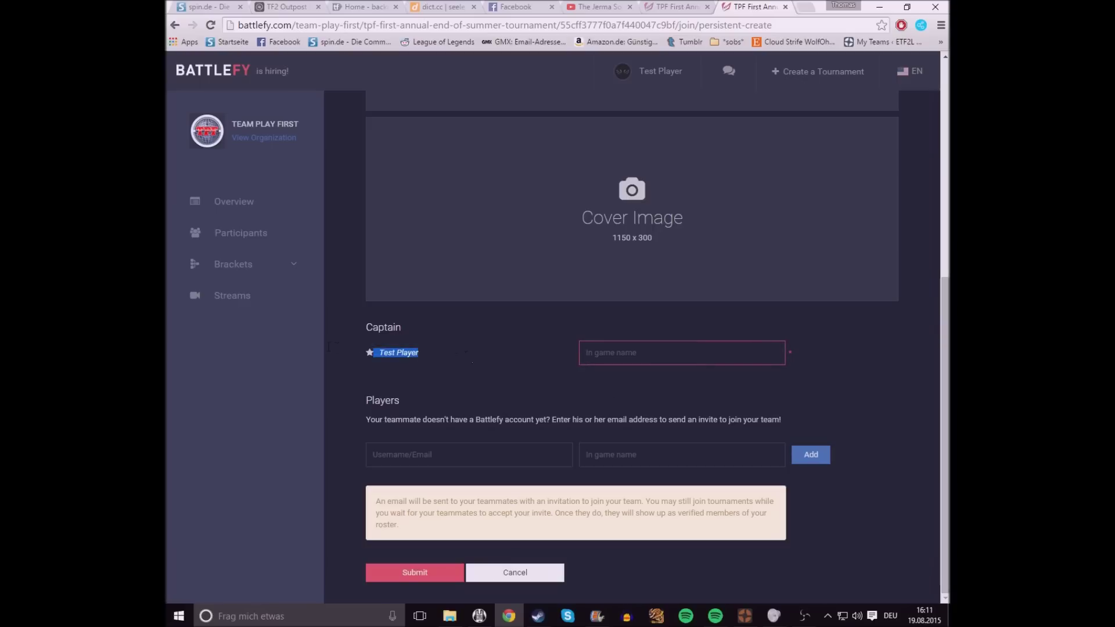
left_click(509, 354)
Step: Reselect the captain name and attempt adding a player row to the roster
left_click_drag(509, 354, 353, 349)
left_click(680, 354)
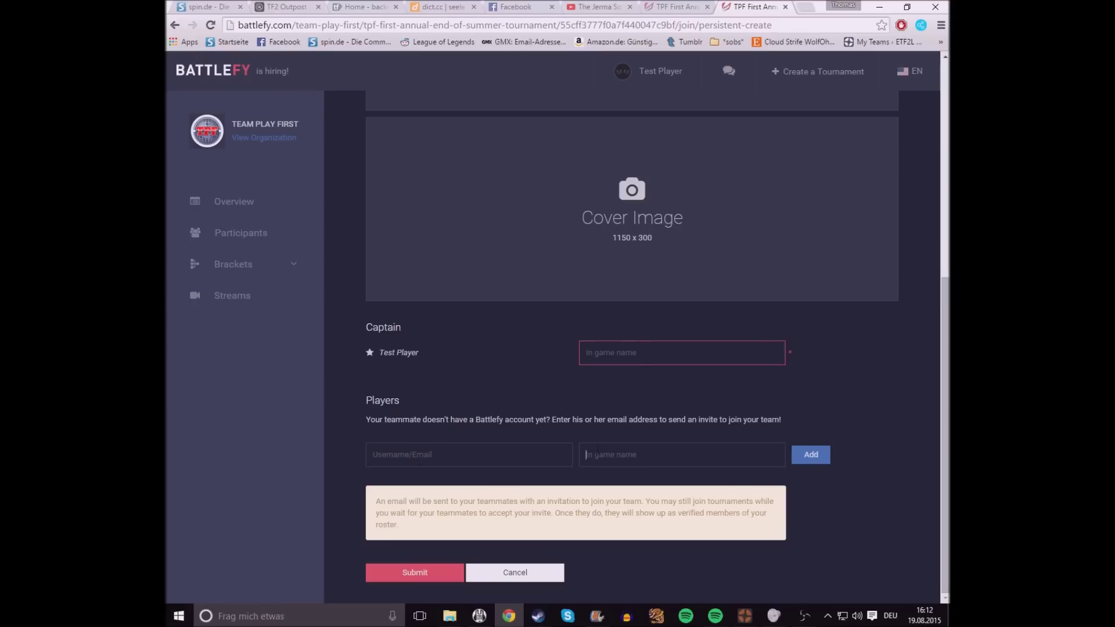
left_click(812, 458)
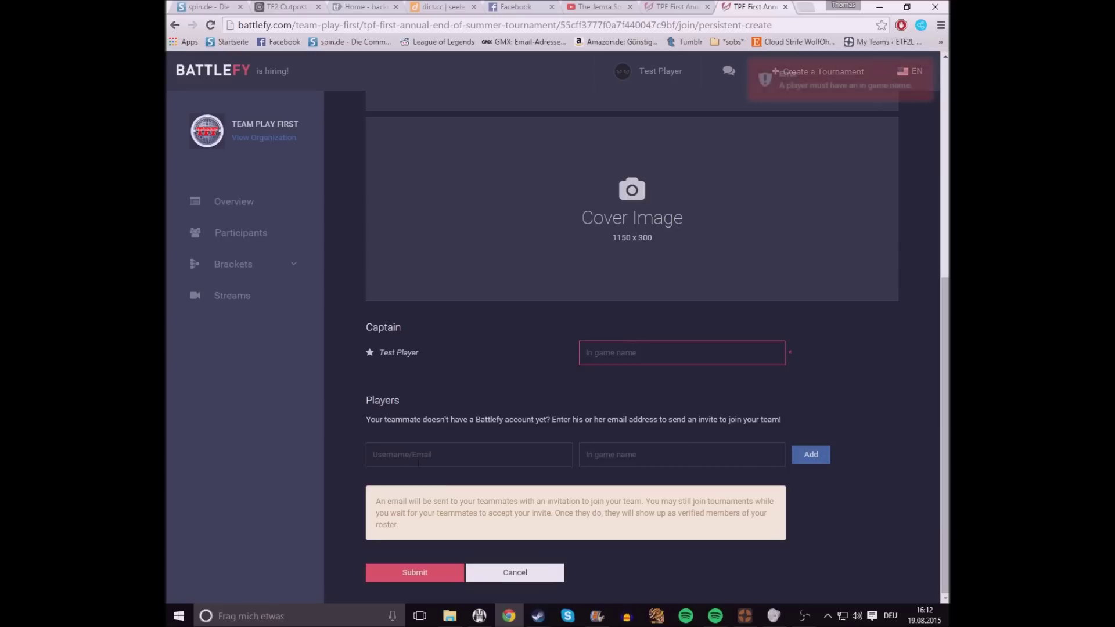
Step: Look up the teammate by username/email and pick the suggested registered user
left_click(422, 455)
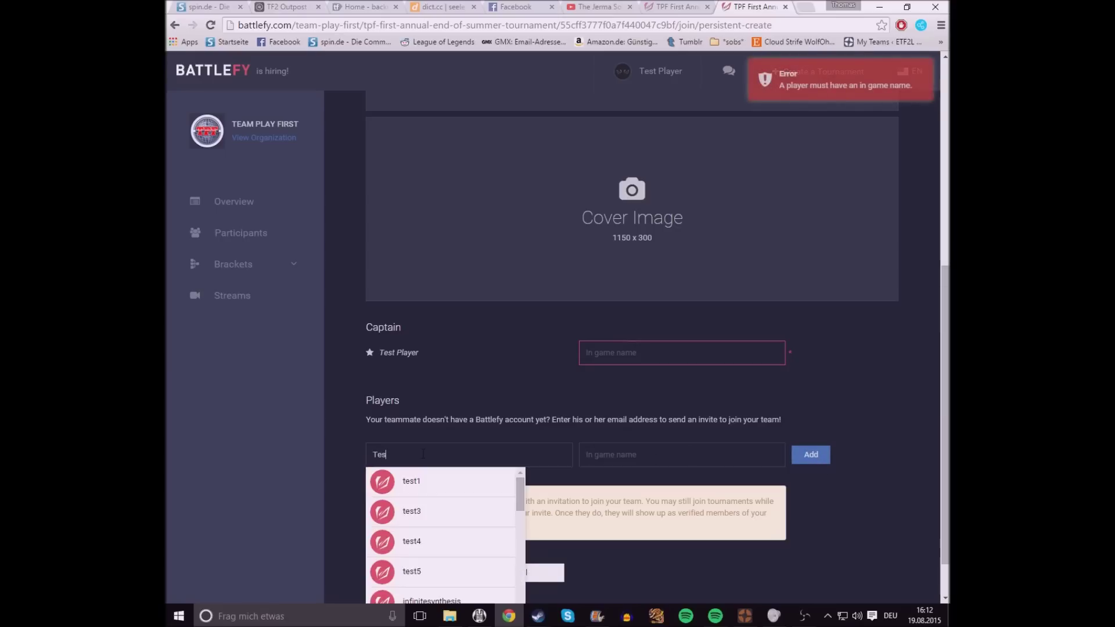
left_click(444, 487)
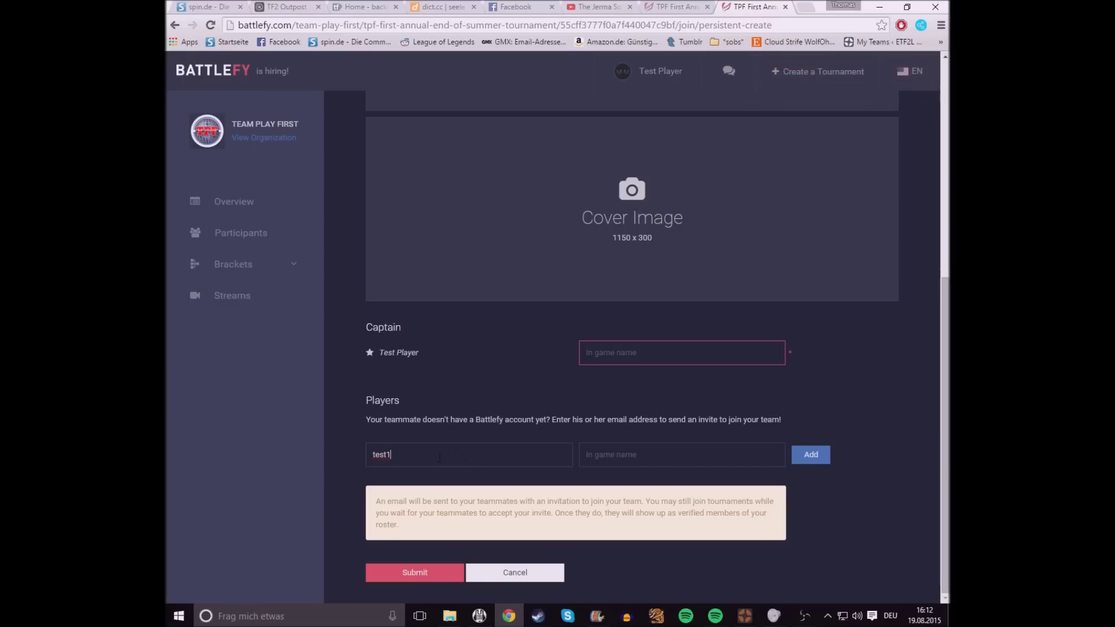
type("@gmail.com")
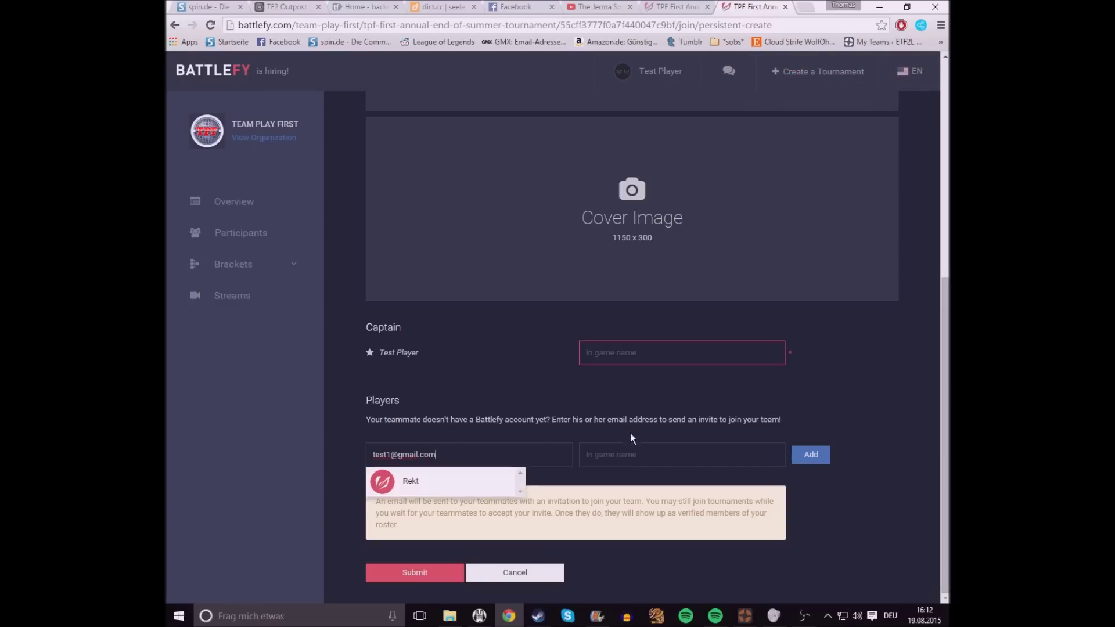
left_click(428, 480)
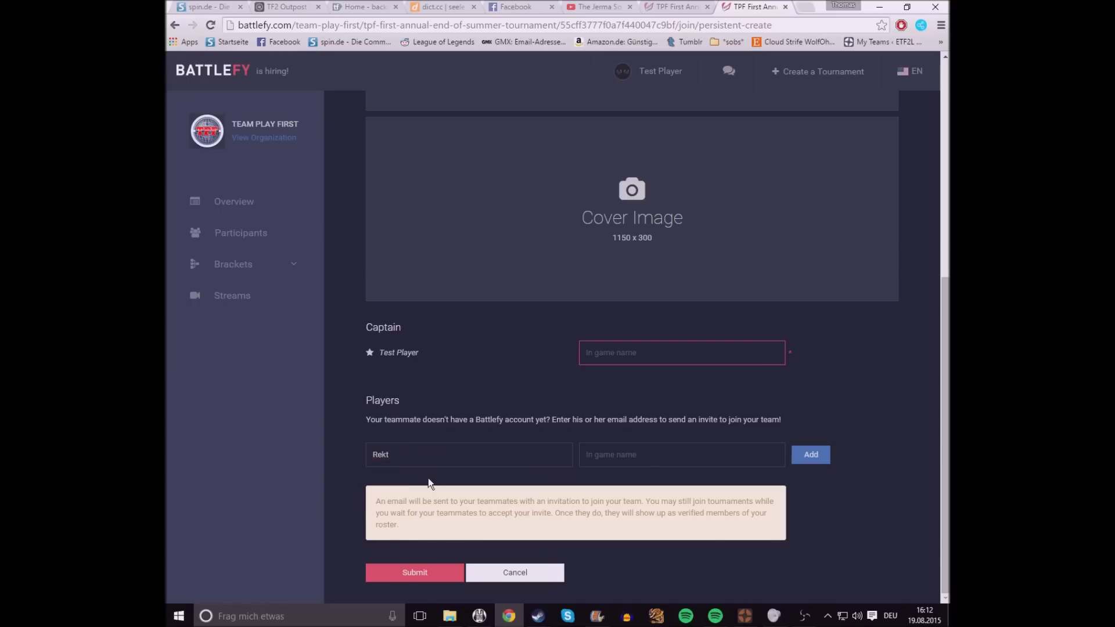
Step: Enter the teammate's in-game name Test! and add them under Players
key("ctrl+a")
key("Right")
left_click(685, 452)
type("Test")
left_click(813, 458)
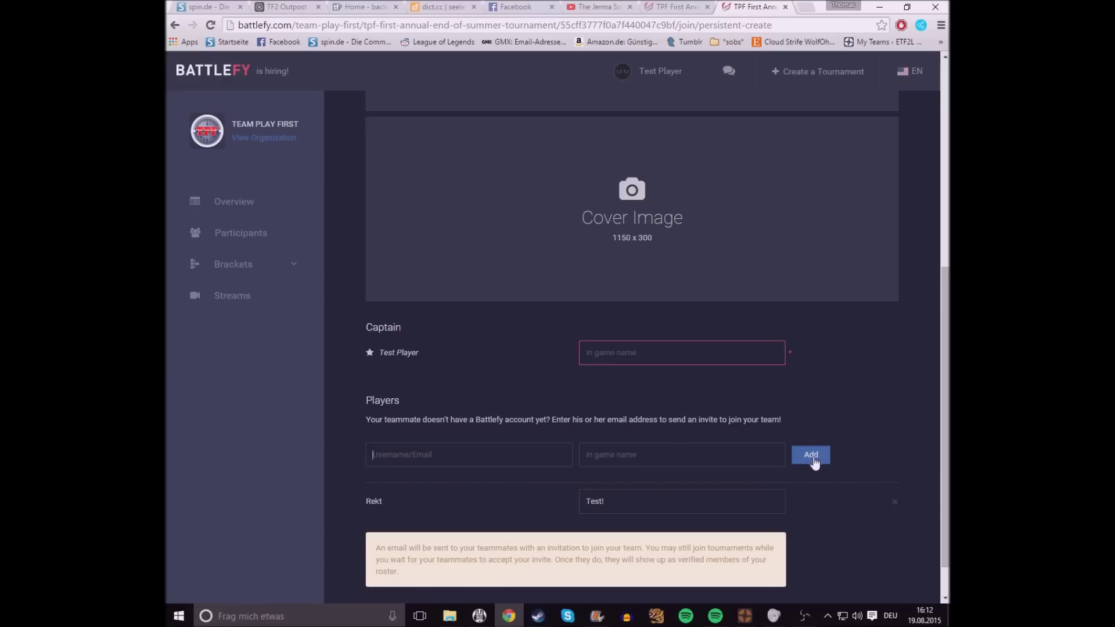
scroll(507, 491, "down", 1)
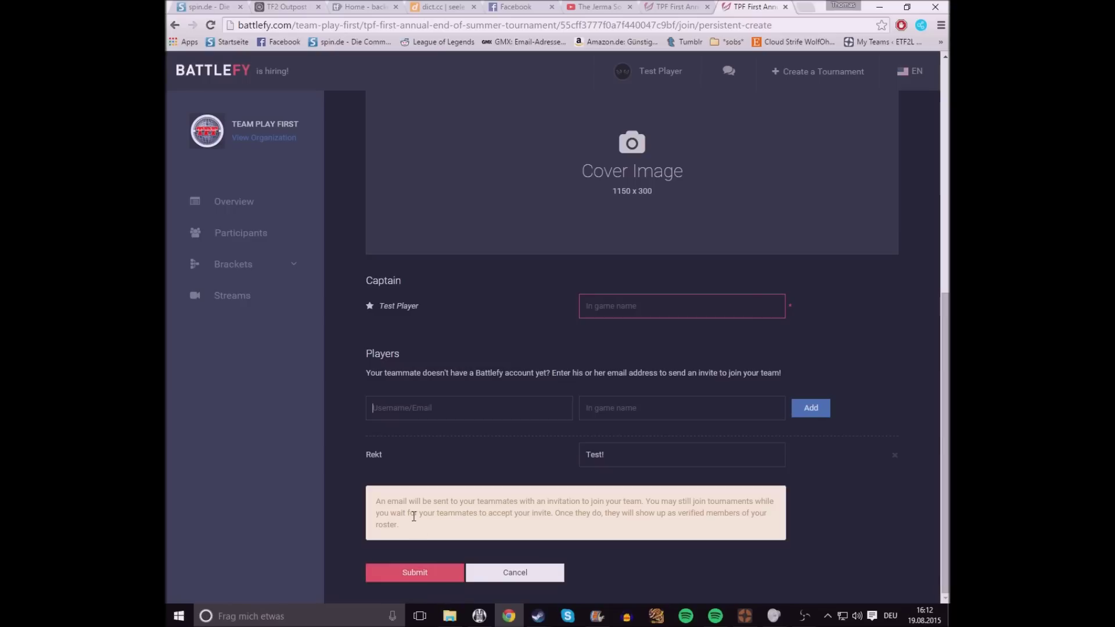
left_click_drag(375, 490, 452, 525)
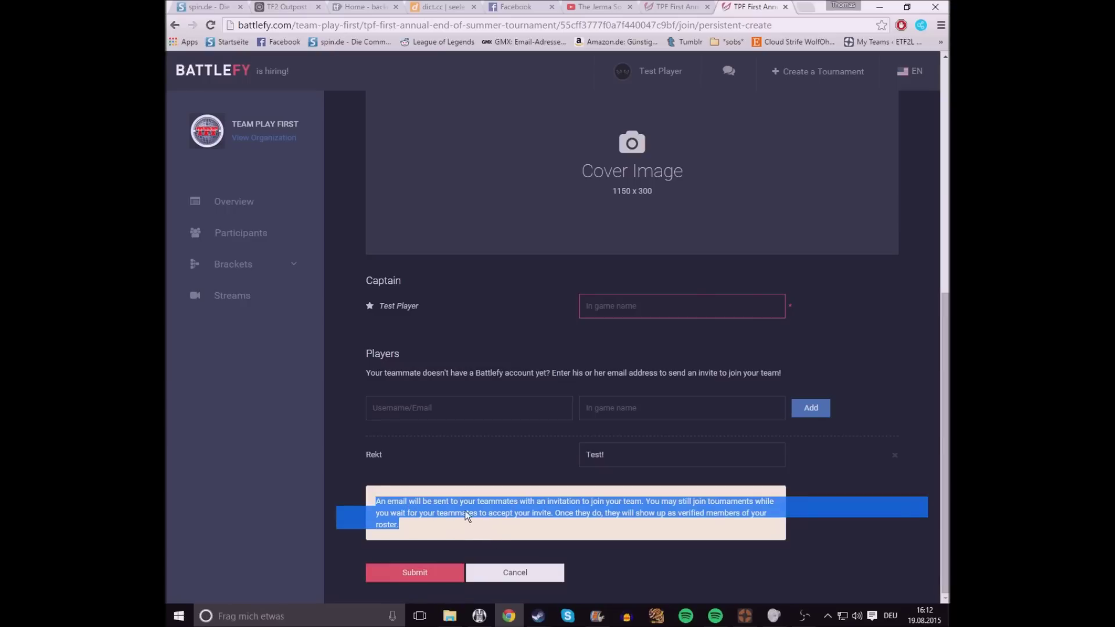
left_click_drag(450, 502, 460, 502)
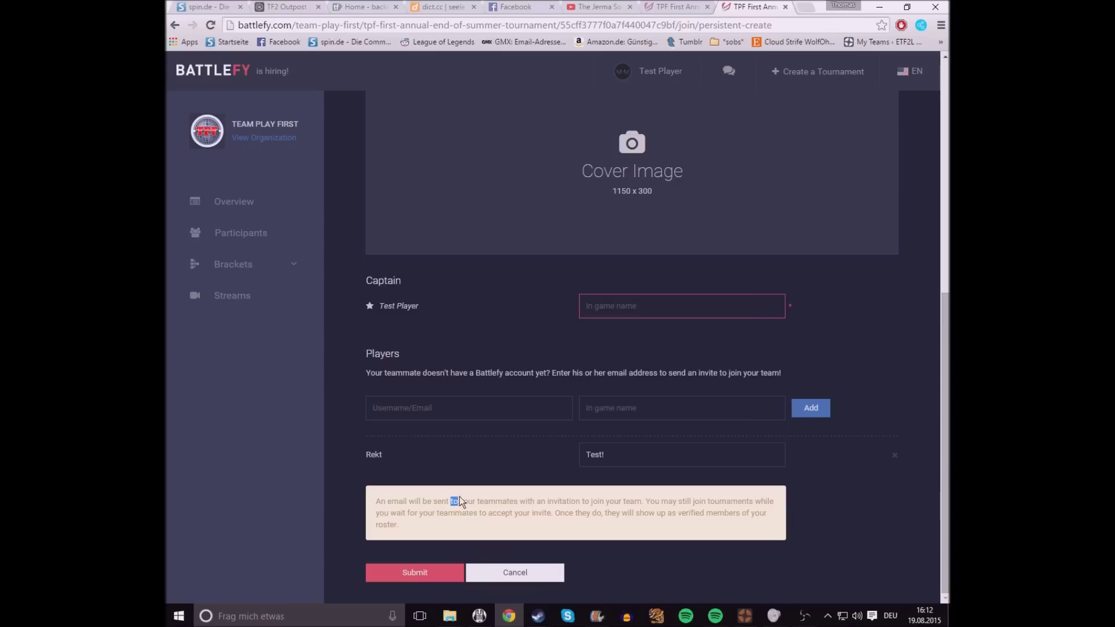
scroll(457, 467, "up", 6)
scroll(378, 428, "up", 2)
scroll(337, 445, "down", 8)
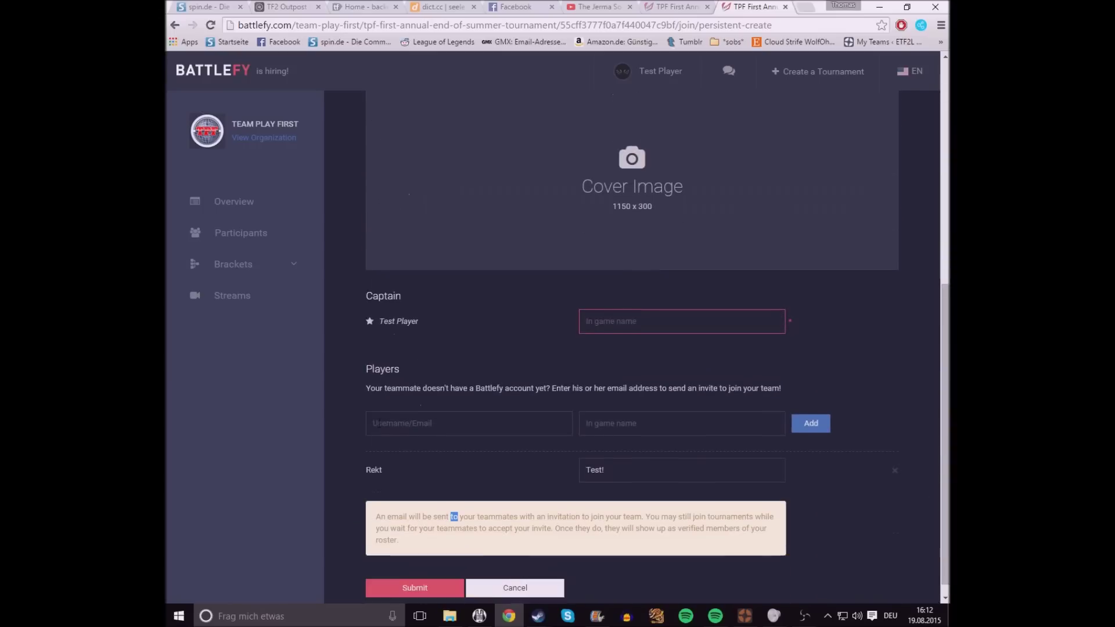
scroll(334, 451, "up", 8)
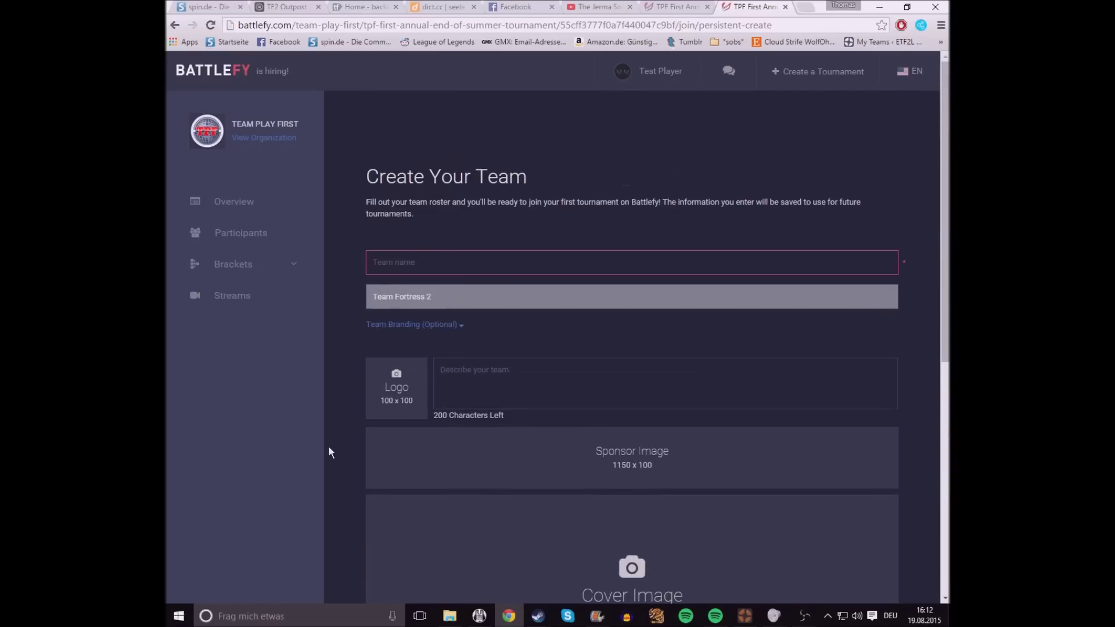
scroll(327, 452, "down", 8)
scroll(323, 449, "up", 6)
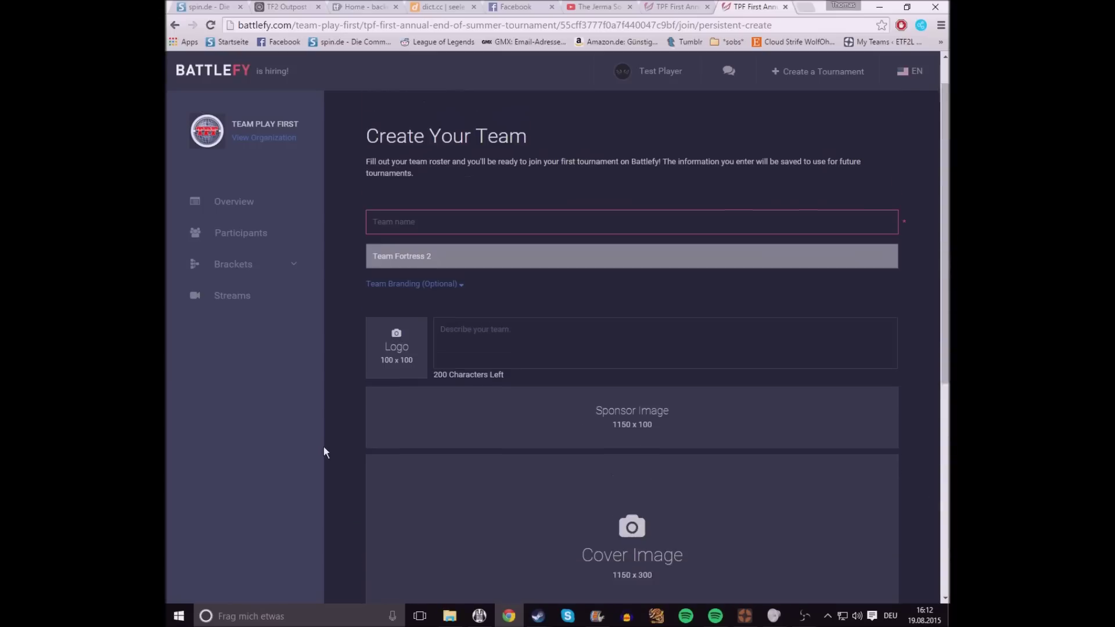
scroll(322, 447, "down", 7)
scroll(323, 447, "up", 2)
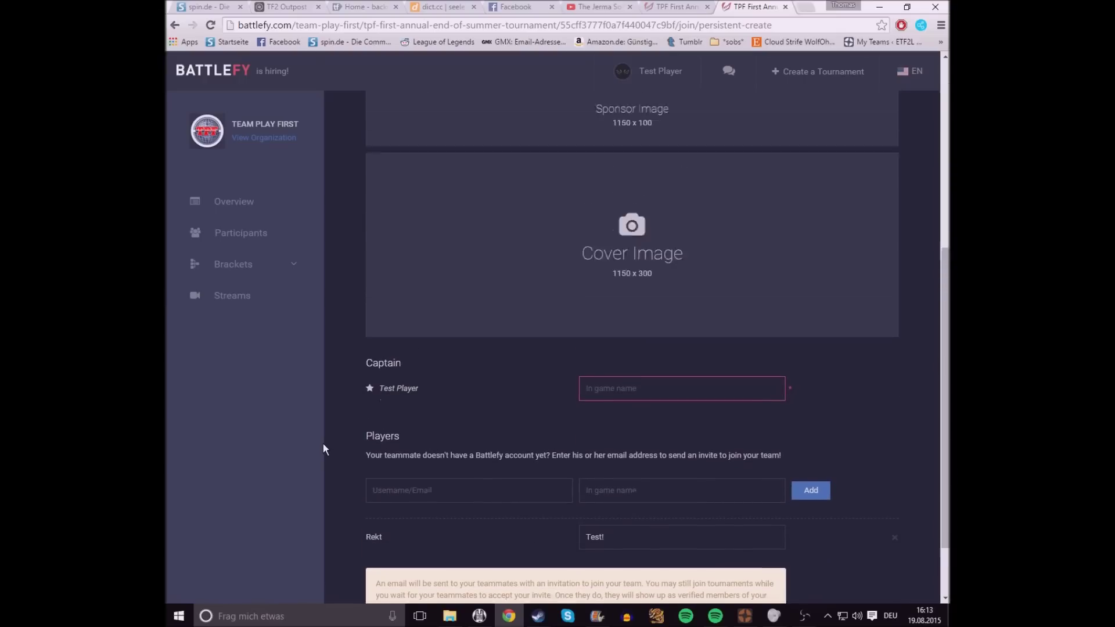
scroll(323, 448, "up", 6)
scroll(318, 448, "down", 5)
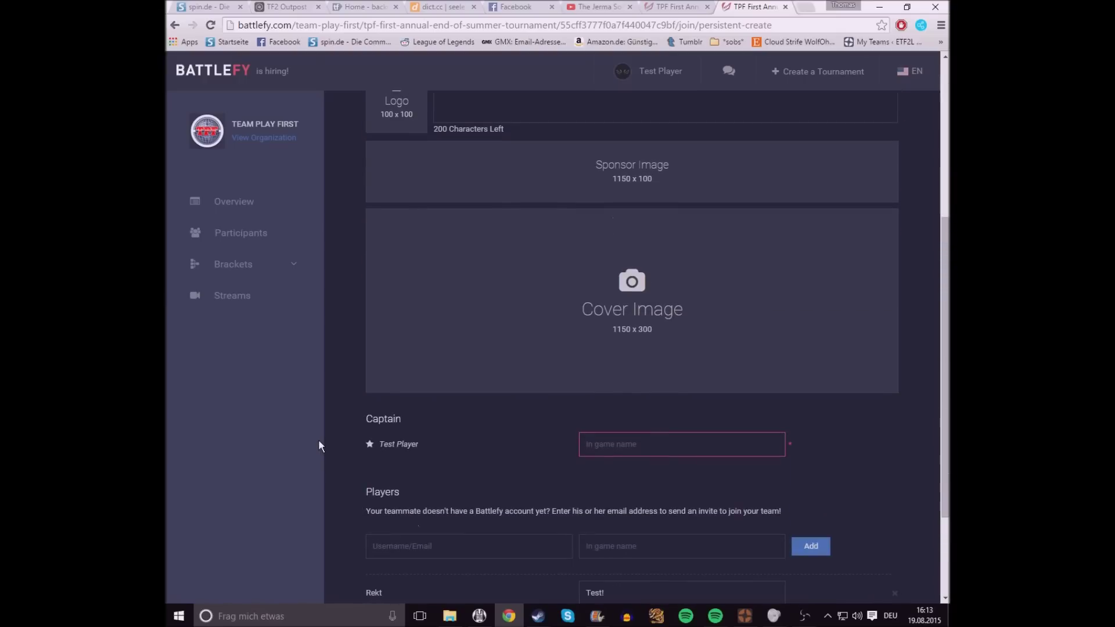
Step: Open Participants and expand, review, and collapse the Luces Nocturnis (12/9) team roster
left_click(245, 240)
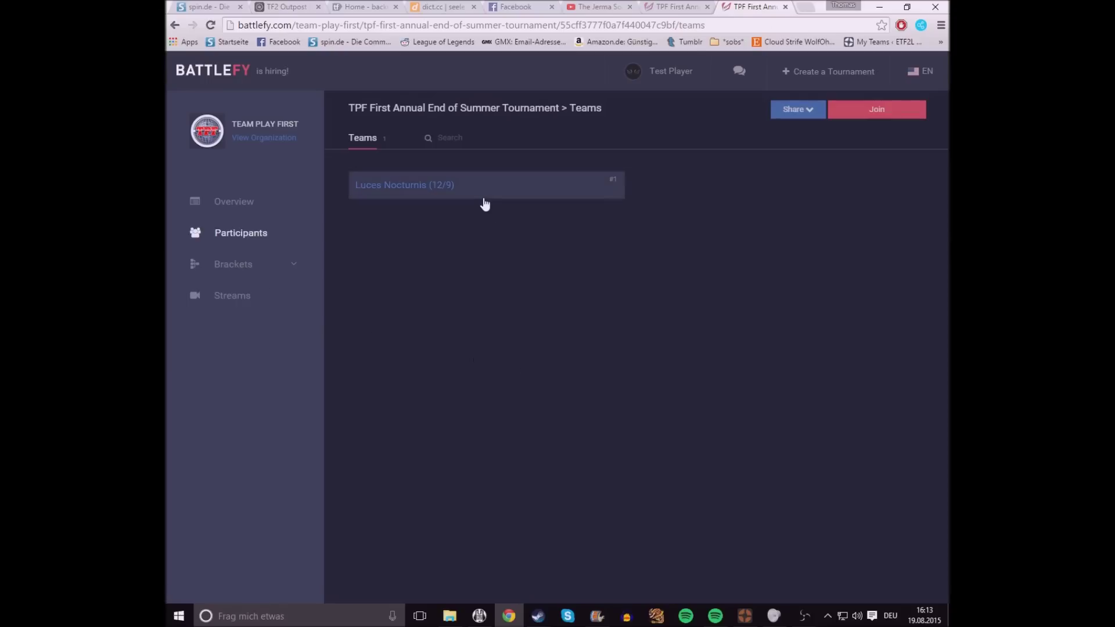
left_click(465, 193)
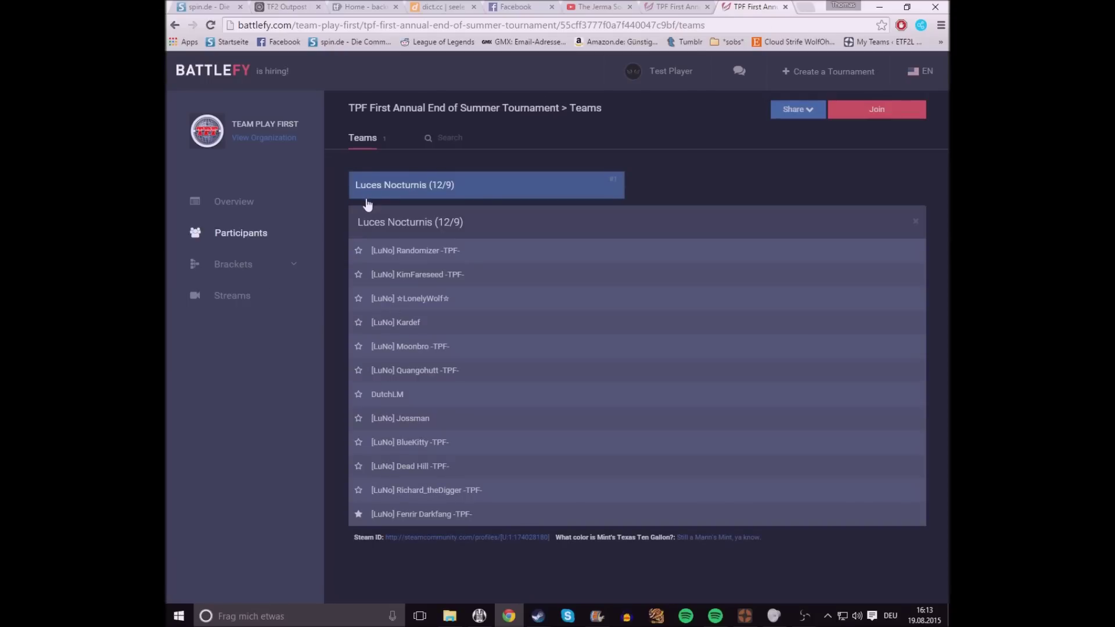
left_click_drag(356, 218, 357, 377)
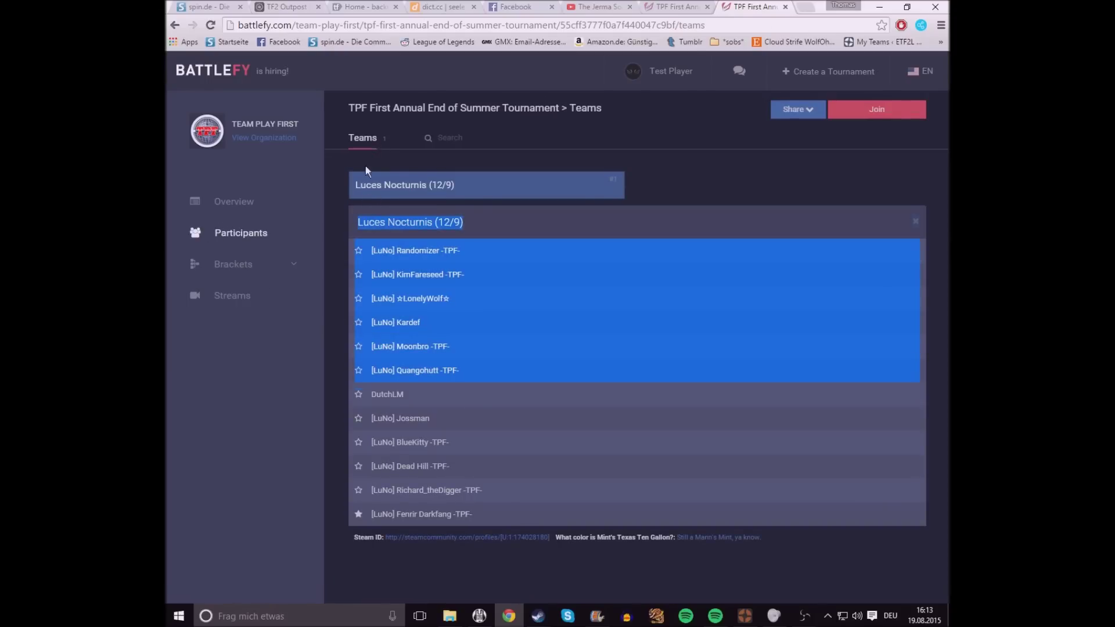
left_click_drag(436, 514, 411, 246)
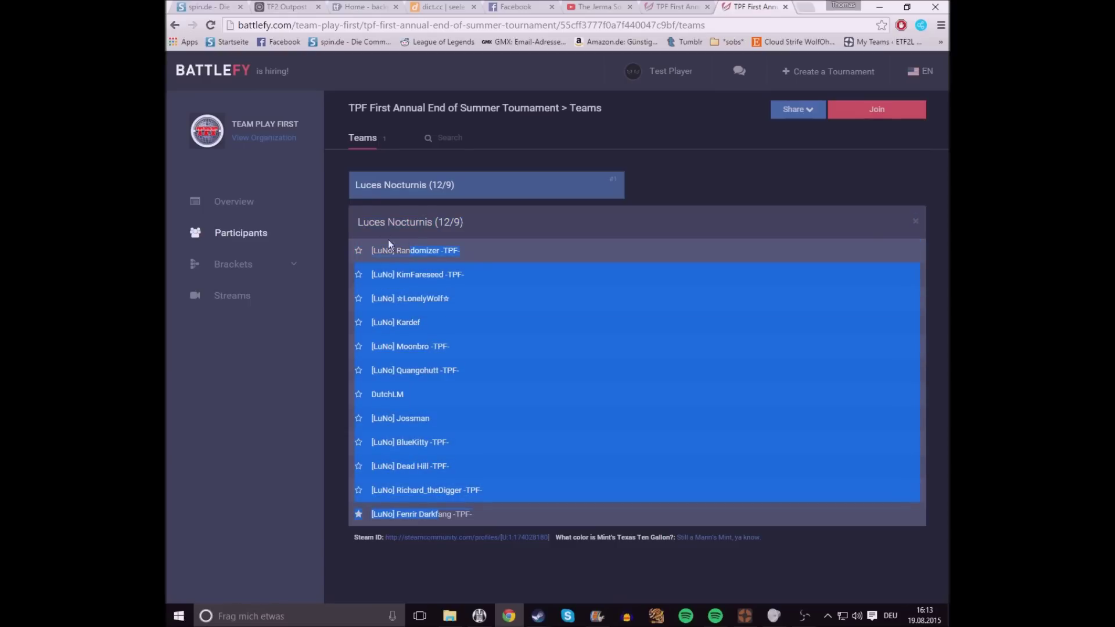
left_click(392, 193)
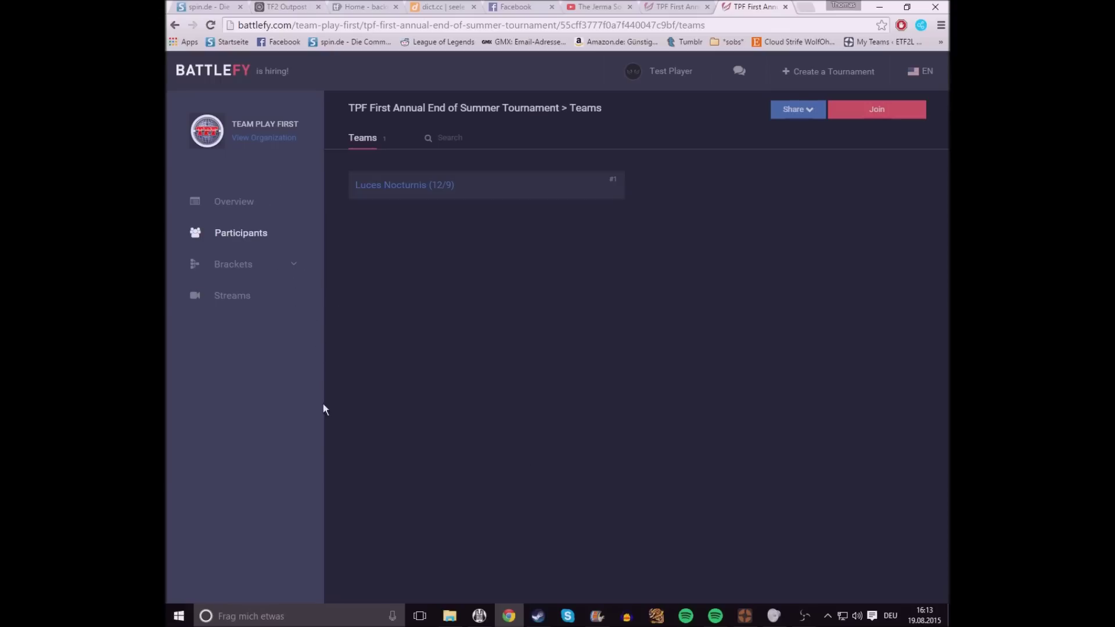
left_click(460, 186)
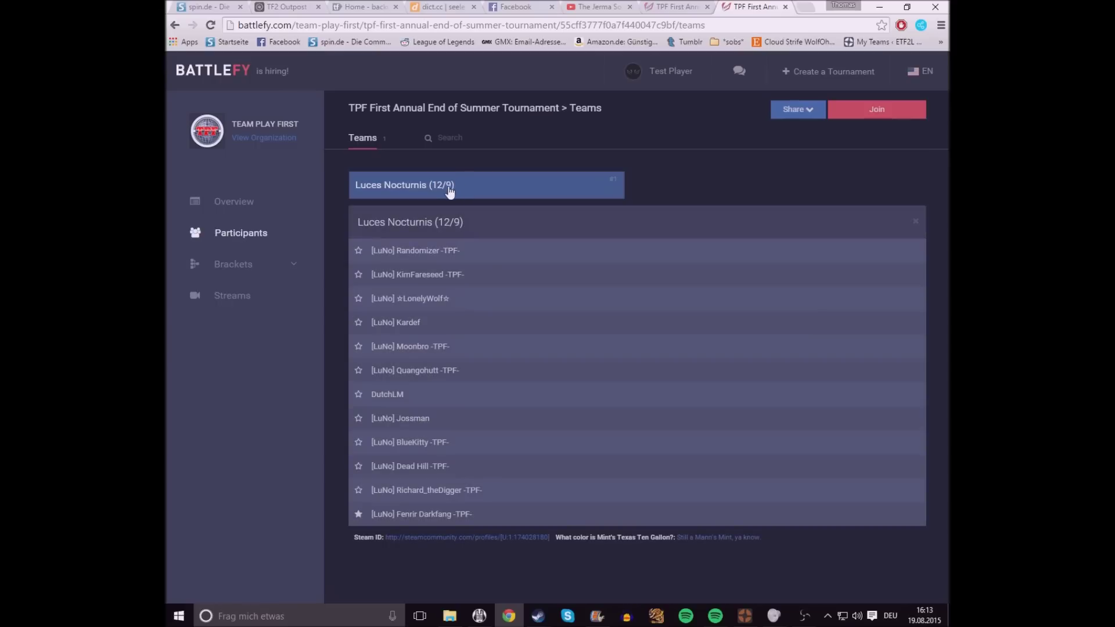
left_click(444, 192)
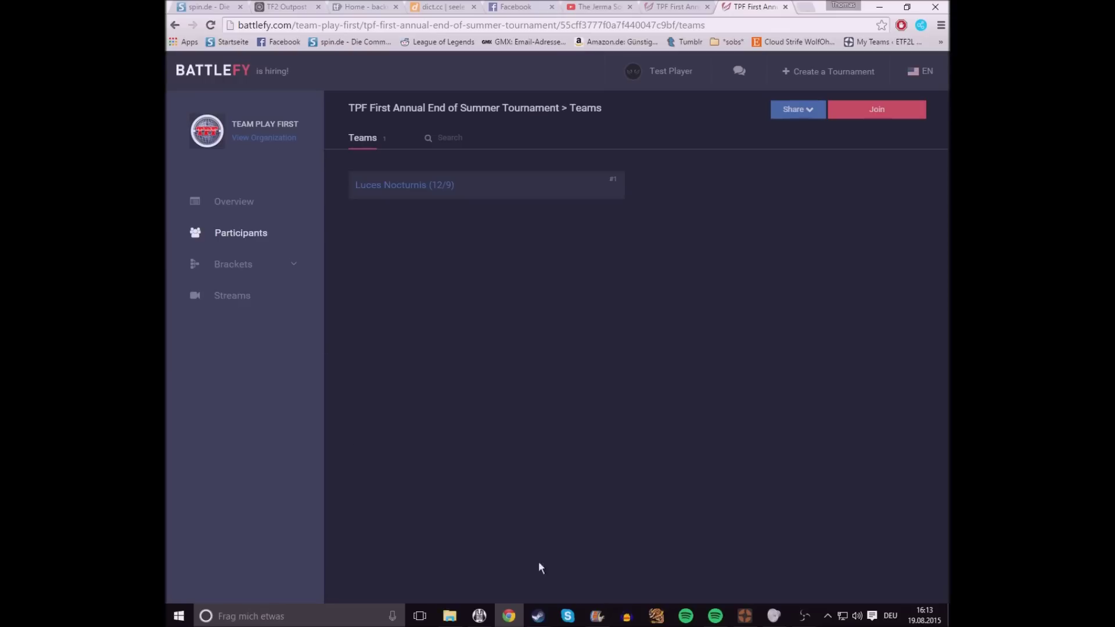
mouse_move(538, 607)
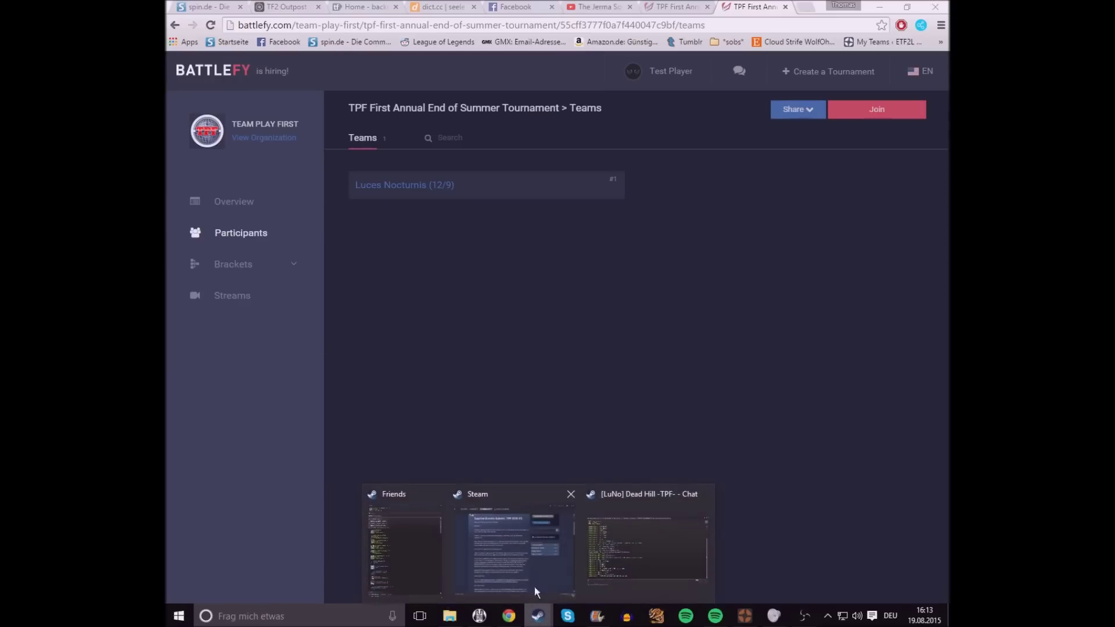
mouse_move(496, 494)
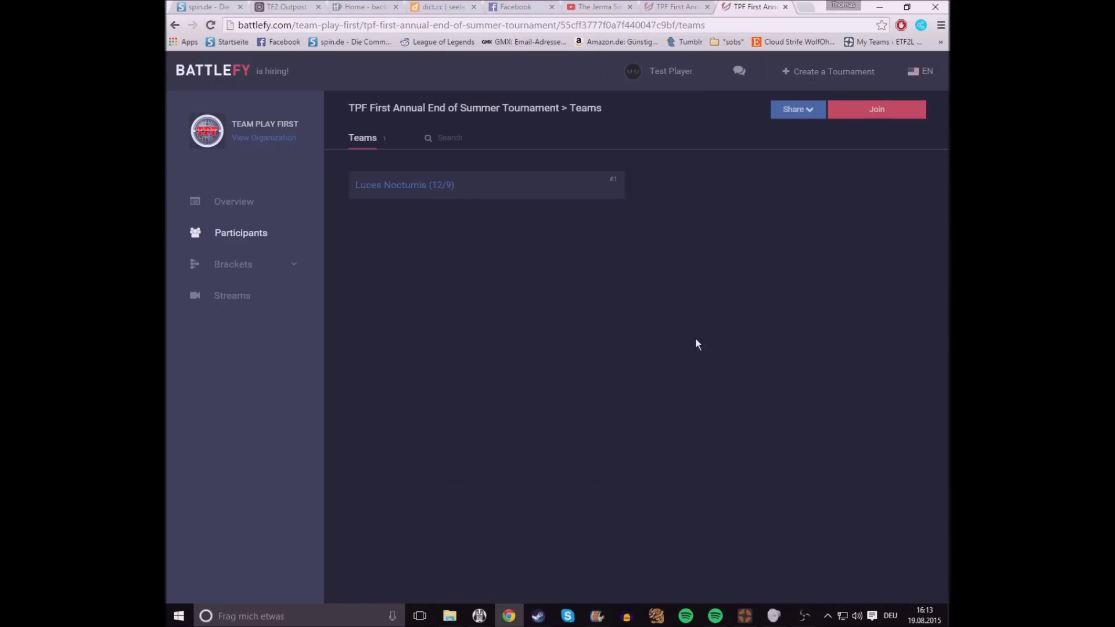